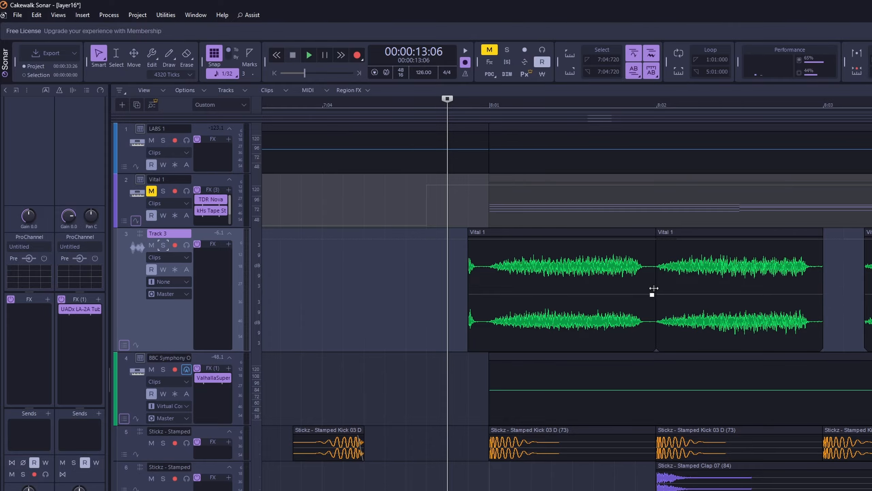
Step: Trim the end of the first Vital 1 clip on Track 3, leaving a gap before the second clip
drag(652, 287, 617, 287)
scroll(619, 287, up, 3)
scroll(618, 285, down, 5)
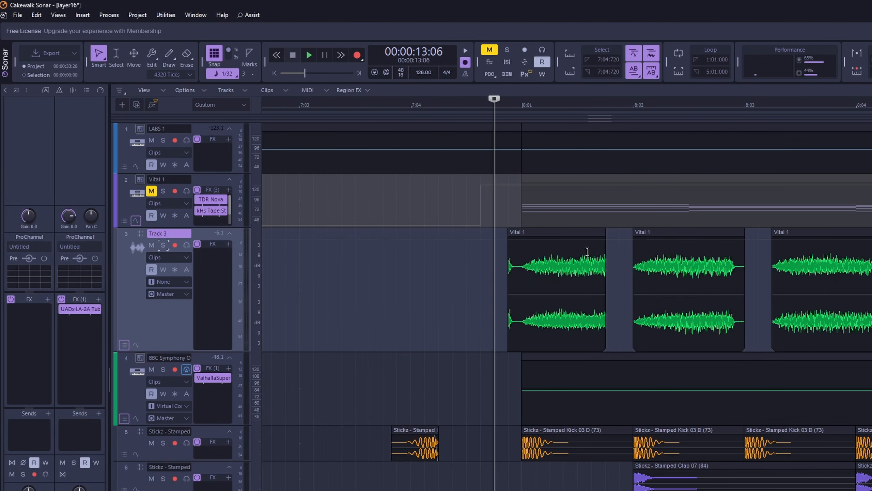
scroll(587, 261, up, 2)
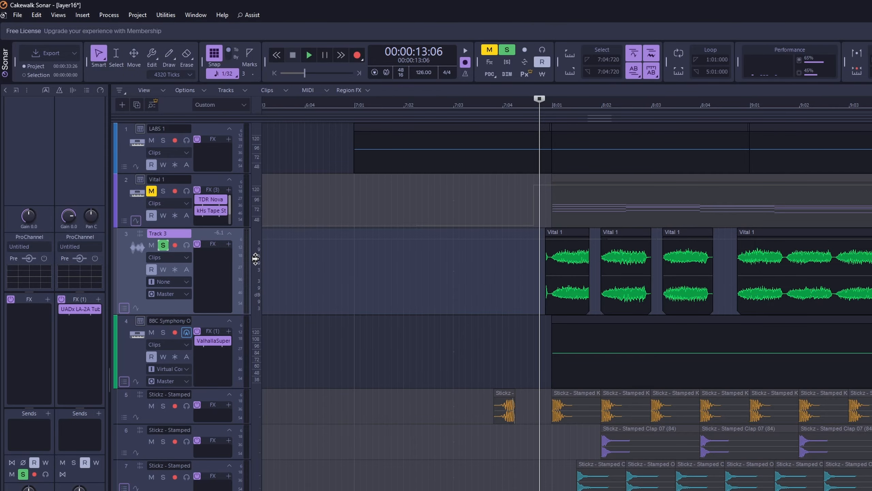
Step: Shrink and re-enlarge the waveform display of Track 3 using its audio scale, checking the clips at different magnifications
drag(254, 258, 255, 297)
scroll(442, 250, up, 2)
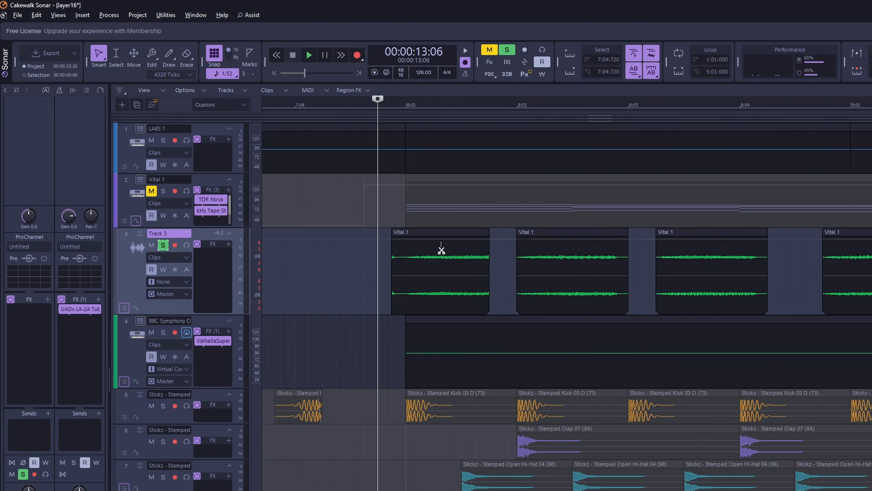
scroll(442, 250, down, 3)
scroll(434, 257, up, 2)
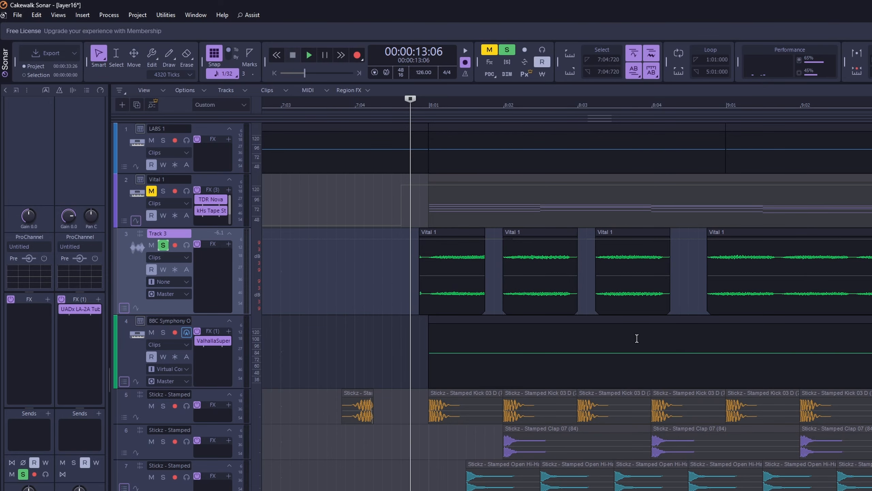
drag(256, 292, 256, 266)
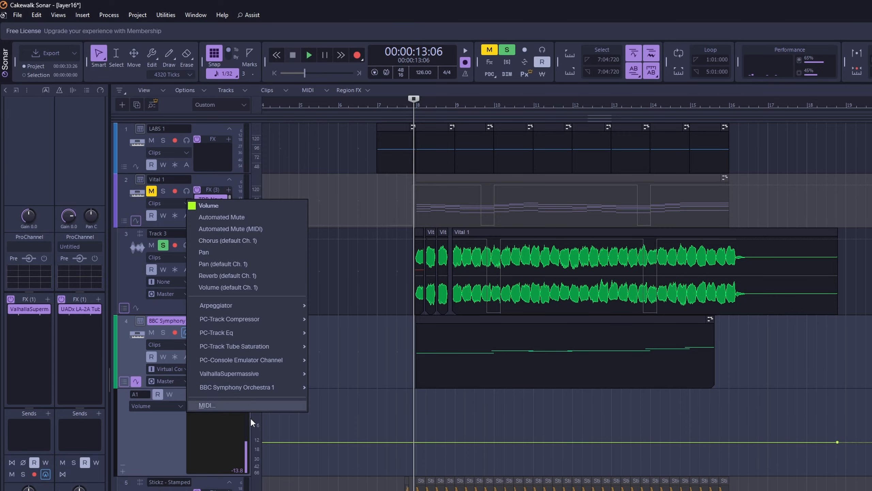
Step: Add volume automation nodes on the BBC Symphony Orchestra track at bar 8 and midway through bar 15, raising the second to about -6 dB
click(213, 439)
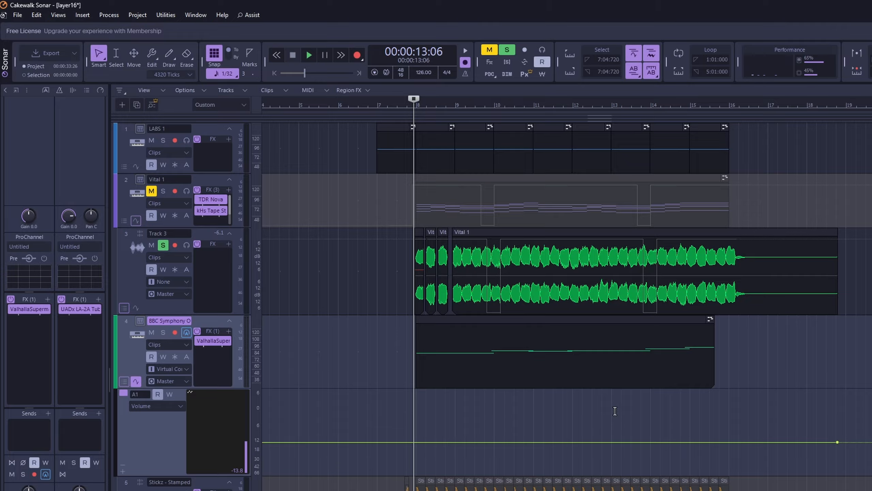
click(417, 442)
drag(693, 442, 707, 425)
Step: Try the Slow Curve shape and the Linear shape on the rising volume segment of the BBC Symphony Orchestra track
right_click(643, 428)
key(Escape)
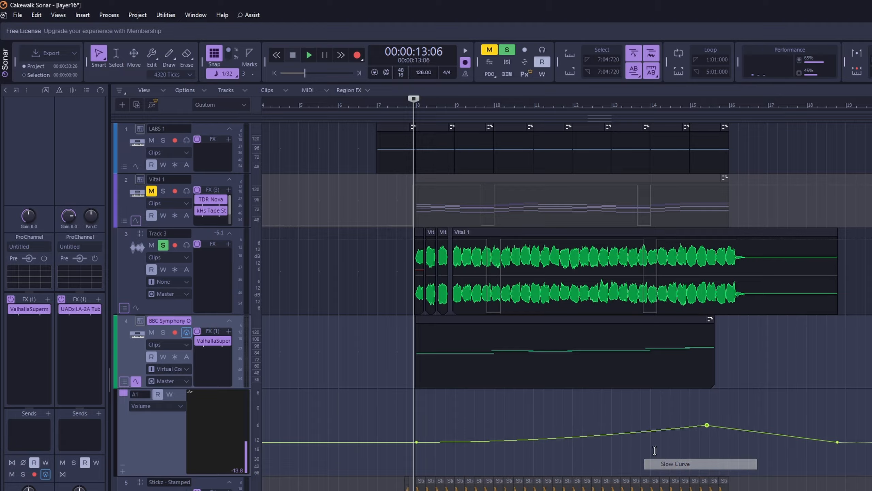
right_click(609, 432)
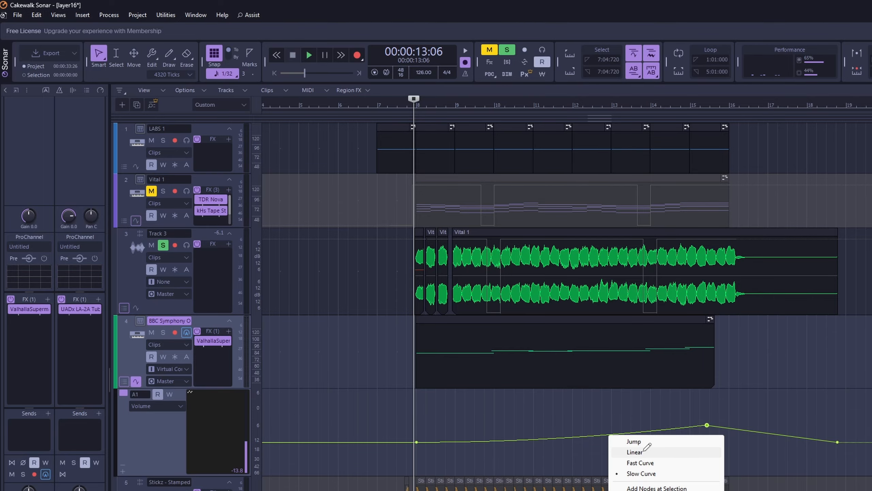
click(645, 450)
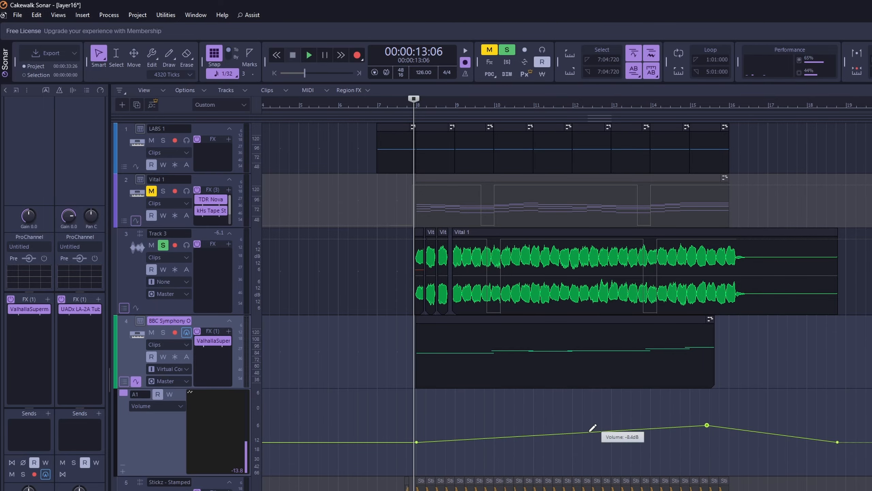
Step: Set the rising volume segment to the Jump shape and hide the BBC Symphony Orchestra track's automation lane
right_click(590, 431)
click(617, 439)
right_click(444, 441)
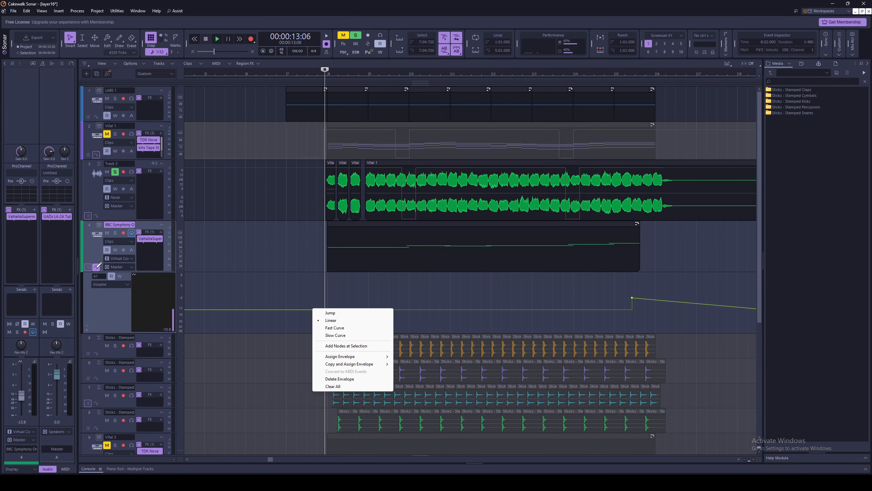
click(96, 267)
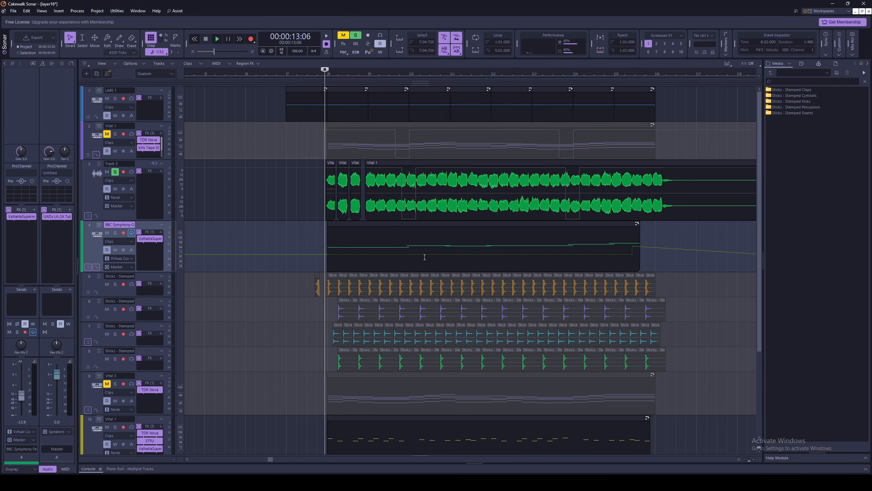
Step: Cut the second Vital 1 clip on Track 3 down to a short piece
scroll(363, 192, up, 8)
click(364, 192)
drag(529, 195, 564, 200)
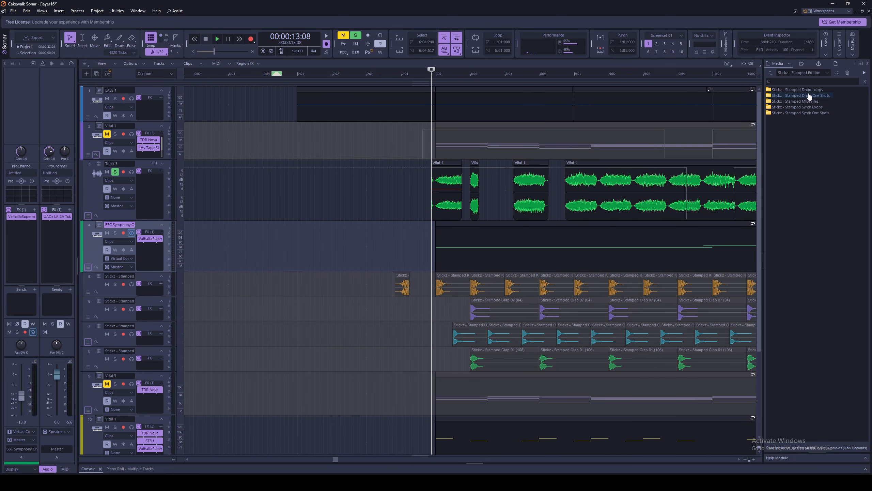
Step: Open the Stickz - Stamped Full Drum Loops folder inside the Drum Loops folder of the media browser
double_click(806, 91)
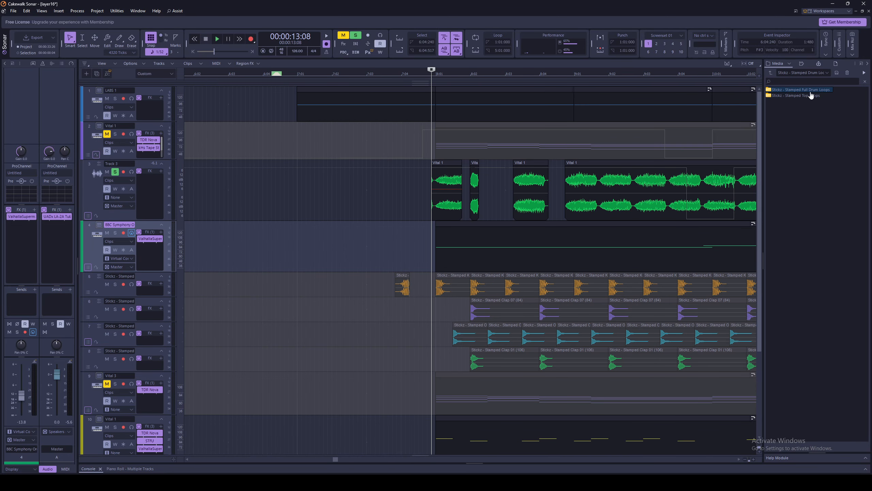
double_click(809, 90)
drag(810, 101, 298, 192)
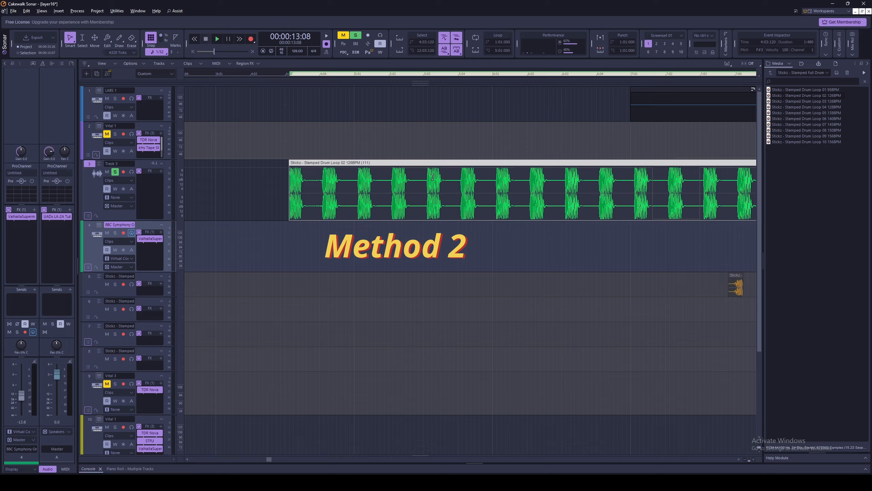
scroll(460, 195, down, 2)
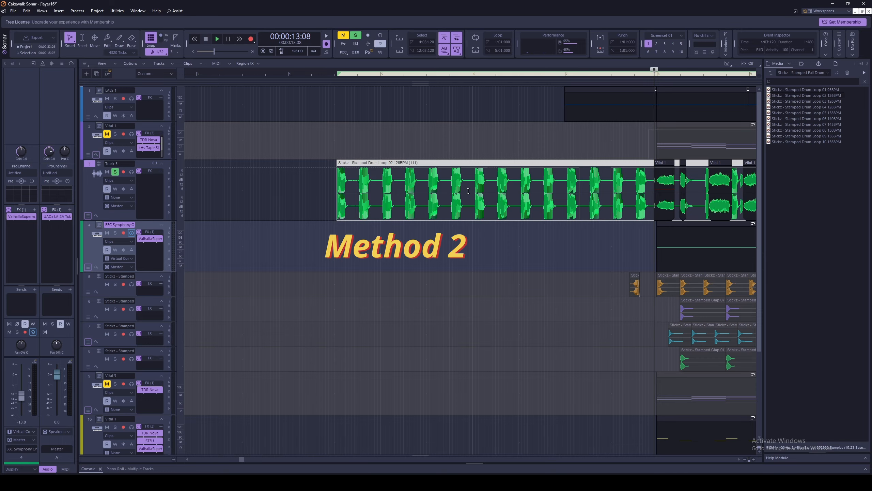
key(Delete)
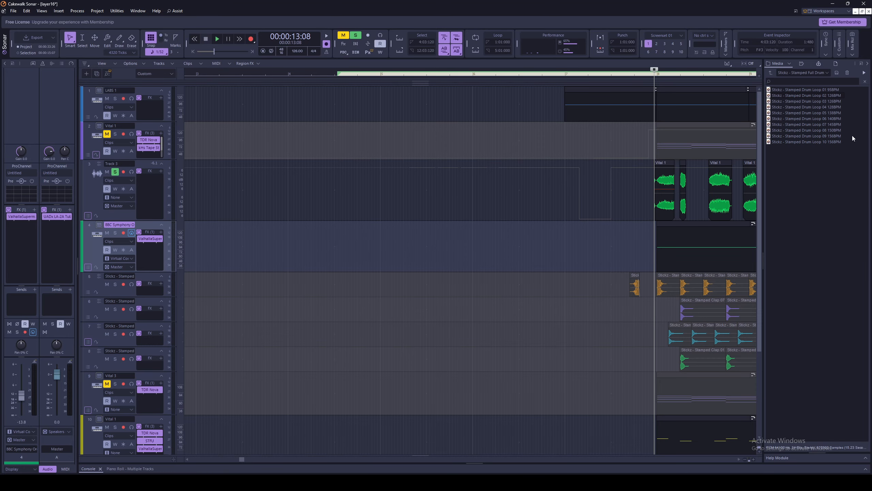
Step: Place Stickz - Stamped Drum Loop 05 138BPM on Track 3 at 4:02:600 and set the playhead just before it
drag(806, 113, 326, 189)
click(328, 74)
Step: Enable Stretch to Tempo in the drum loop's Groove Clip properties with an original tempo of 138
click(52, 64)
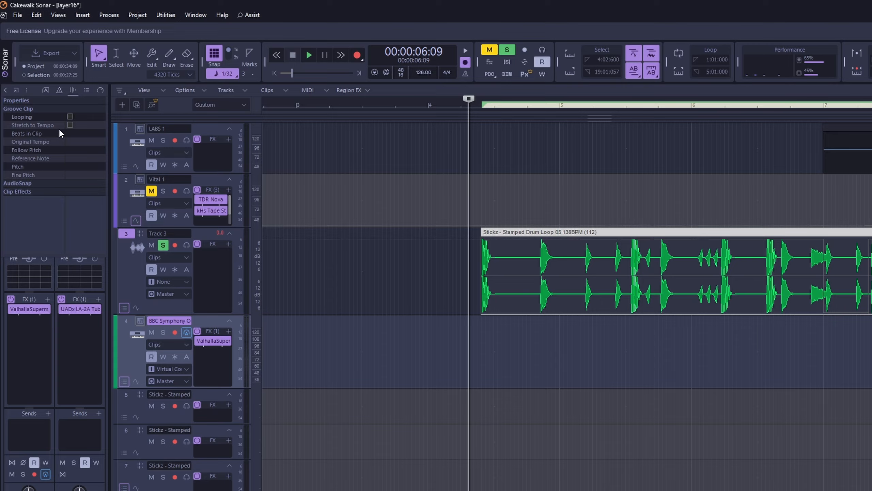
click(70, 125)
text(38)
click(54, 140)
Step: Move the drum loop to the start of bar 4, play it back briefly and select it
drag(508, 232, 455, 232)
click(415, 254)
key(space)
key(space)
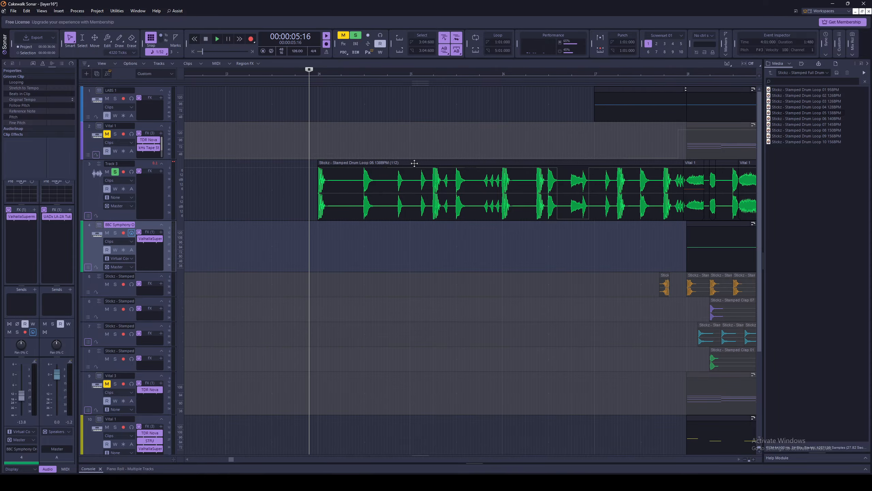
click(590, 233)
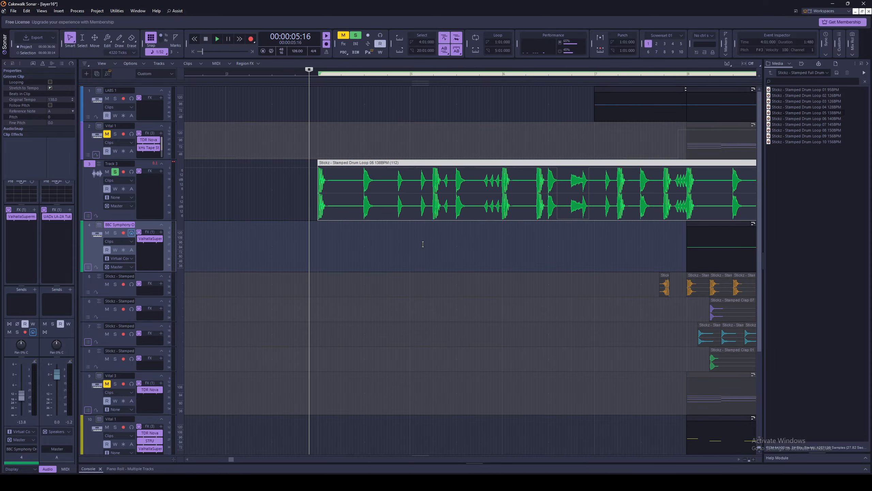
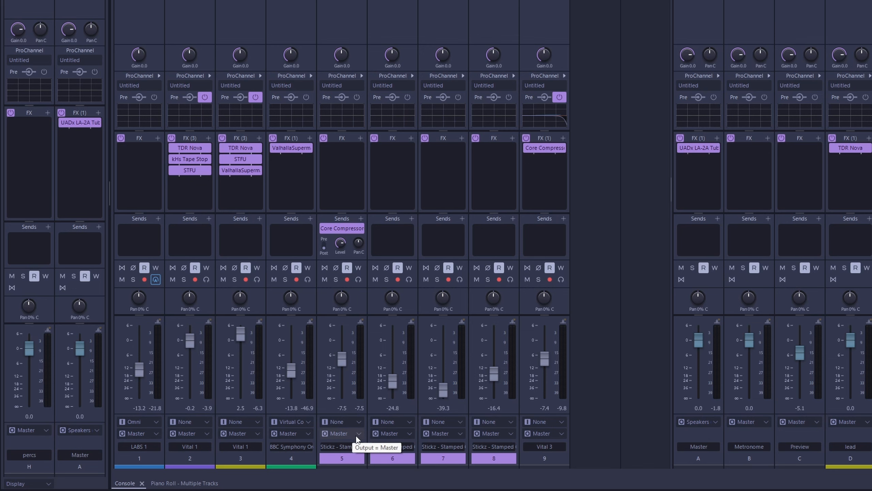
Step: Route the output of track 5 to the percs bus and try the same for track 6
click(356, 435)
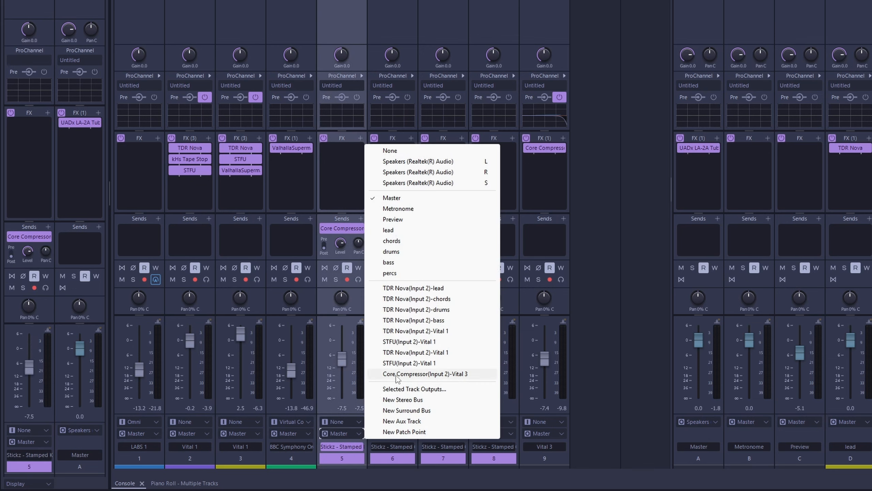
click(409, 275)
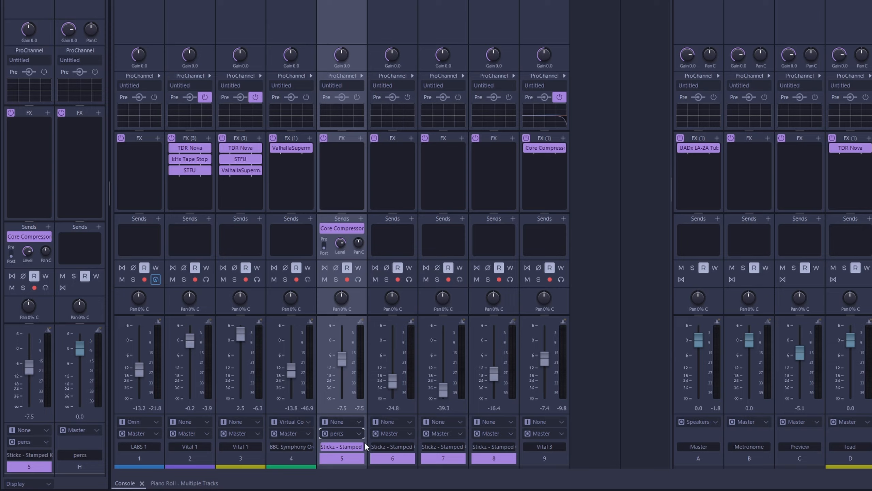
click(410, 434)
click(472, 273)
Step: Route the audio outputs of all selected Stickz drum tracks, 5 to 8, to the percs bus at once
click(504, 435)
click(506, 431)
click(507, 432)
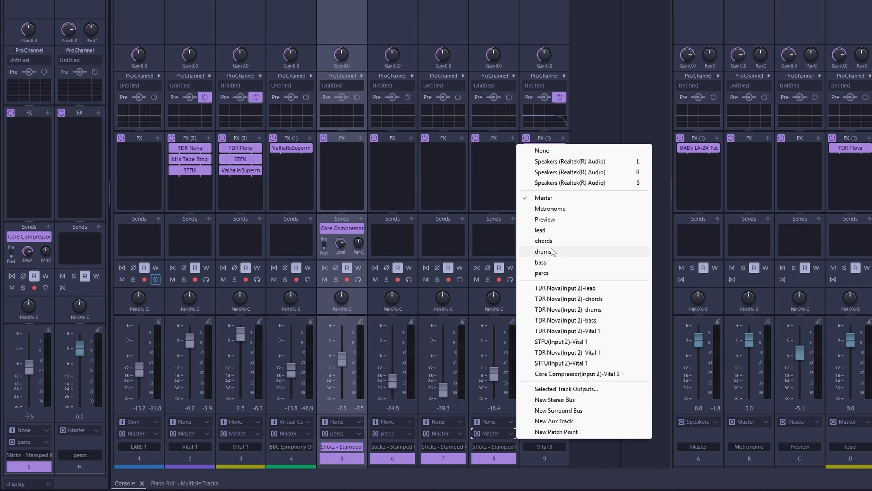
click(567, 391)
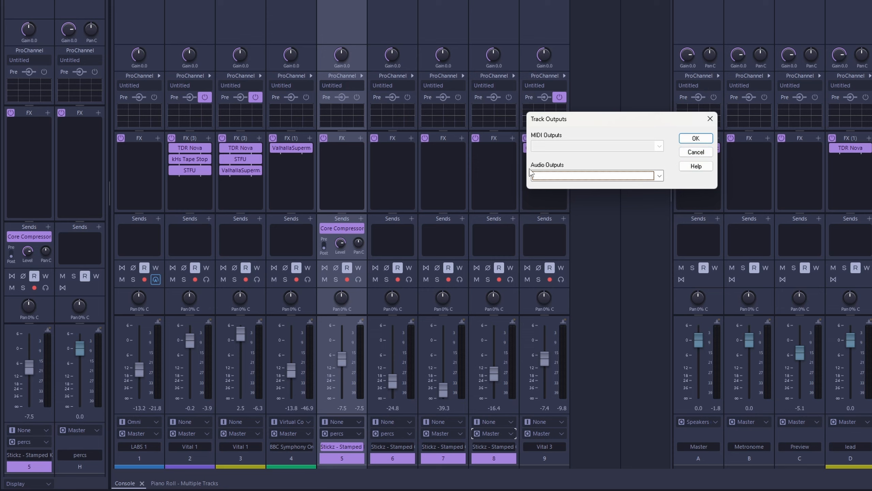
click(656, 177)
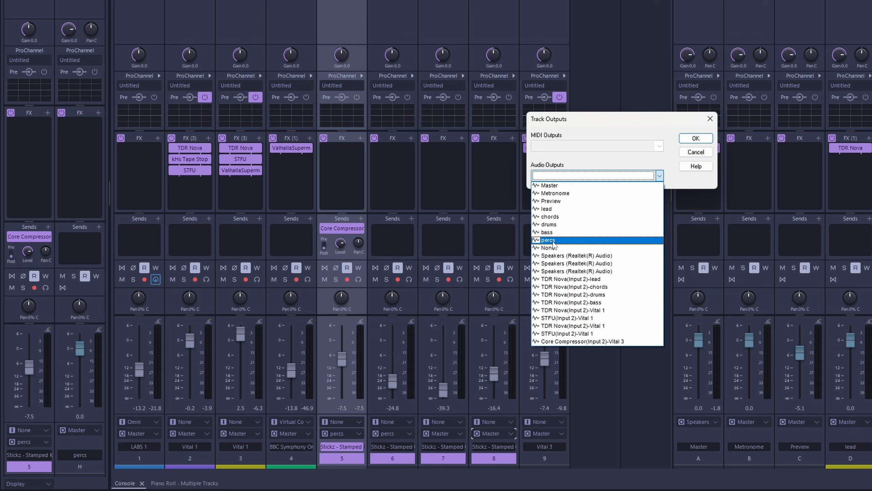
click(553, 240)
click(696, 138)
Step: Solo the Stickz drum tracks 5 to 8 in the console
click(236, 327)
click(270, 327)
click(306, 327)
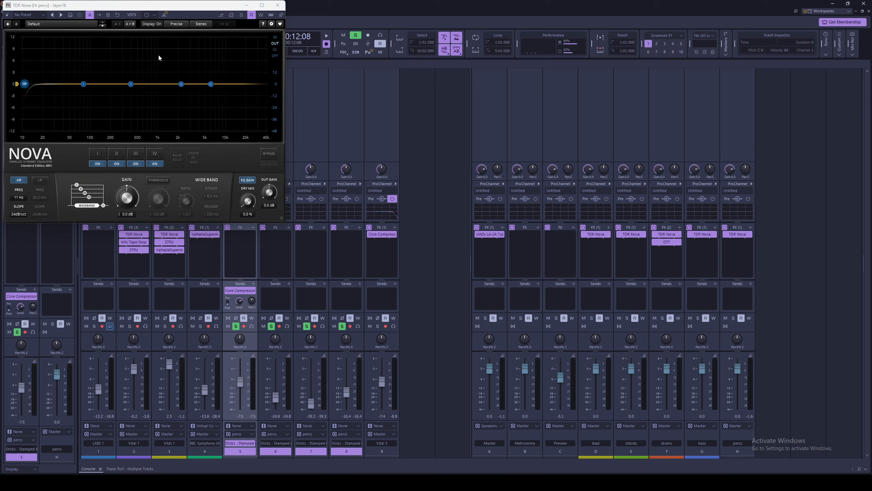
Step: Lower the TDR Nova high-pass frequency on the percs bus to 10 Hz while playing the soloed drums
key(space)
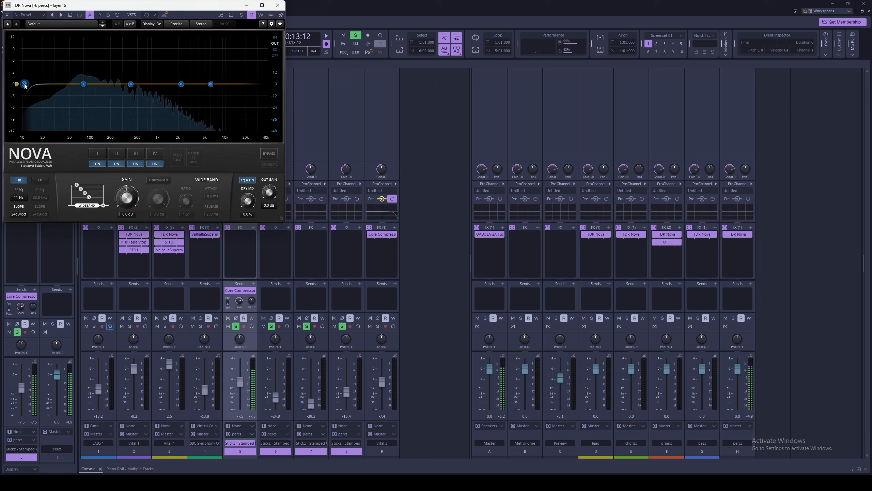
mouse_move(25, 84)
mouse_down()
mouse_move(33, 87)
mouse_move(23, 87)
mouse_up()
key(space)
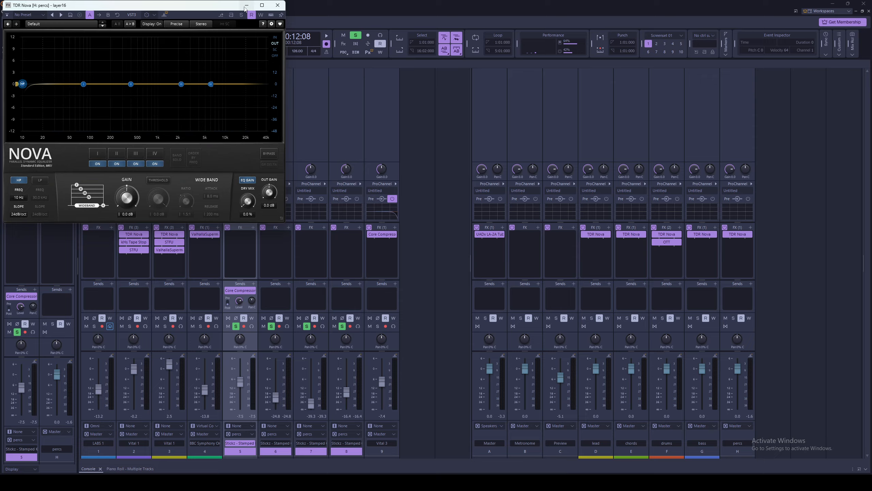
click(751, 263)
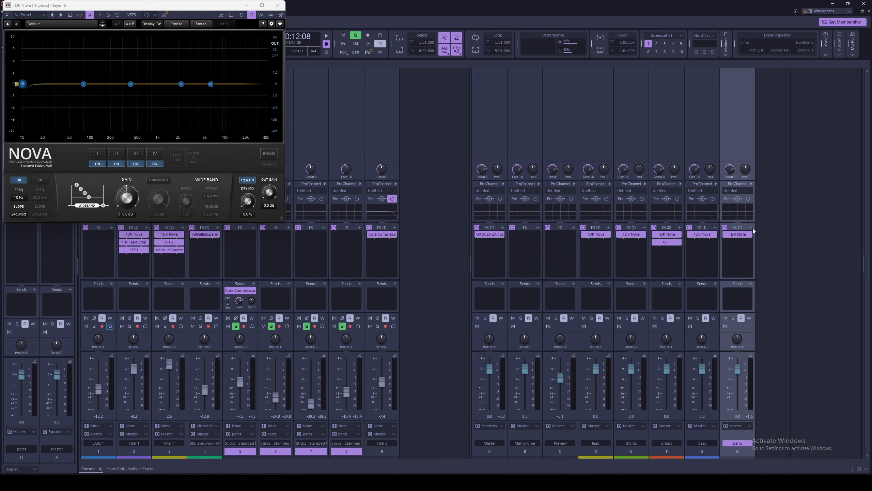
right_click(751, 262)
mouse_move(725, 251)
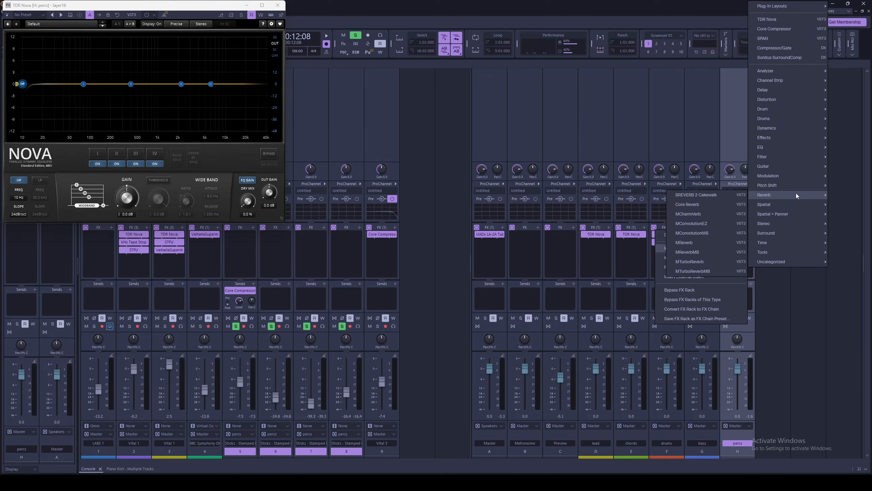
click(806, 318)
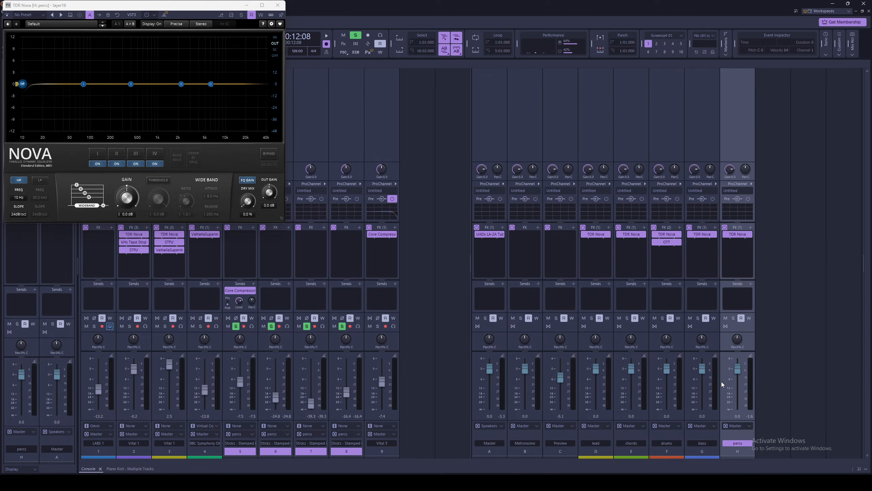
key(Escape)
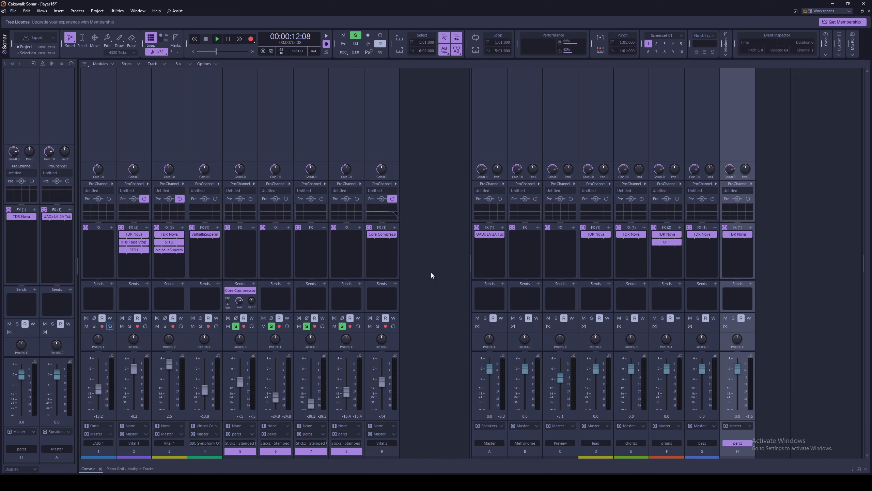
Step: Switch to the track view and arm automation writing for TDR Nova on the percs bus
key(d)
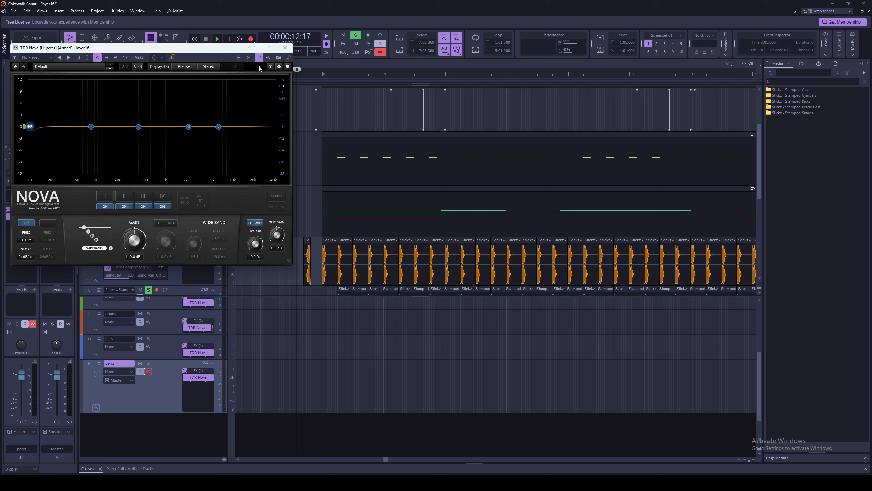
click(269, 57)
click(269, 57)
click(148, 371)
Step: Write a TDR Nova Out Gain automation envelope for the percs bus by moving the knob during playback
key(space)
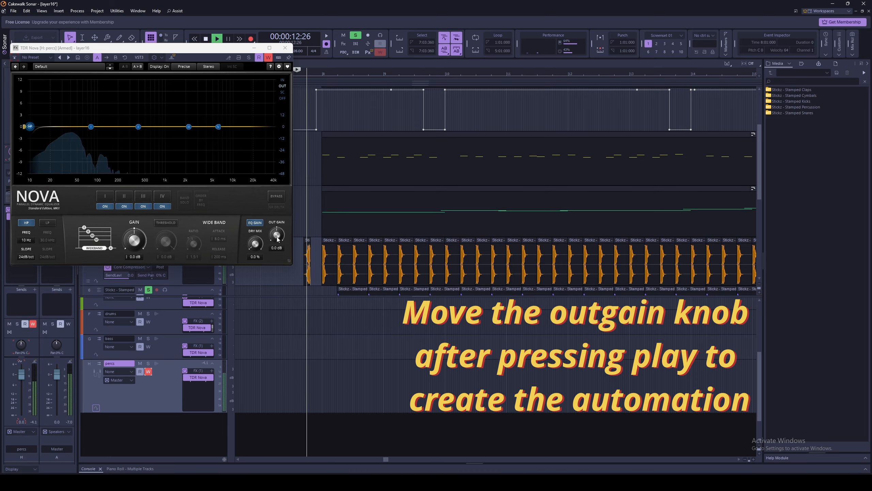
drag(278, 239, 278, 234)
key(space)
Step: Pull the percs bus Out Gain envelope down to about -18 dB near bar 11 and play it back
drag(496, 386, 496, 411)
key(space)
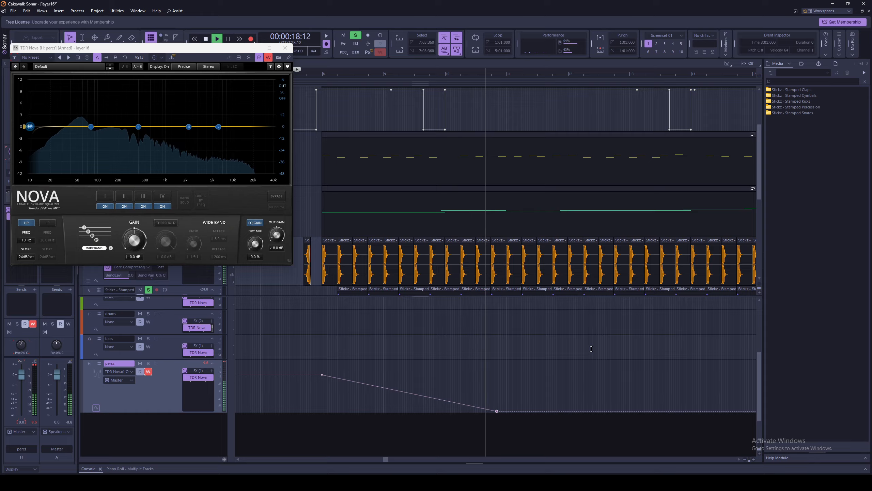
Step: Stop playback, resize the bus pane to reveal the percs envelope, and turn off automation writing on the percs bus
key(space)
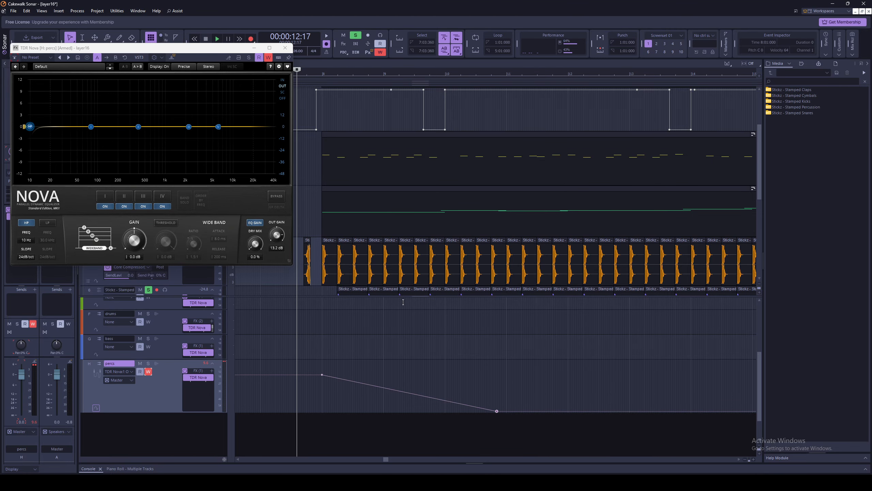
drag(403, 296, 407, 369)
scroll(389, 315, down, 1)
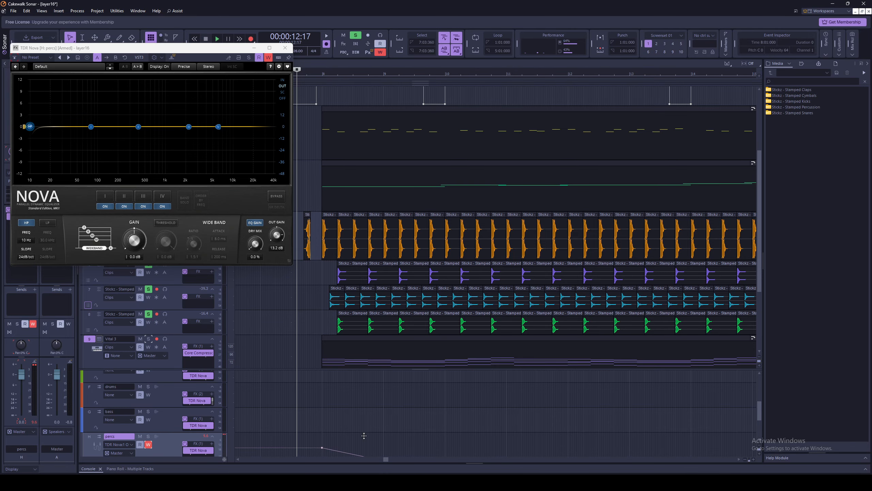
drag(371, 369, 371, 338)
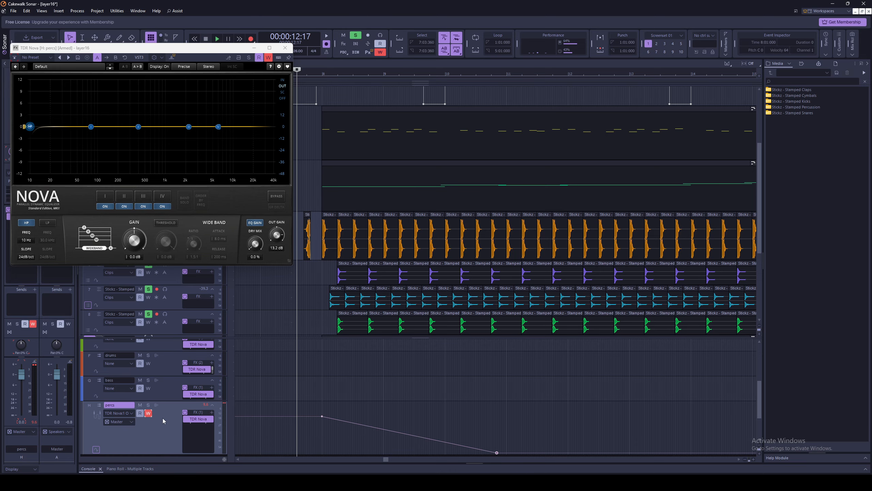
click(150, 414)
Step: Open the BBC Symphony Orchestra track in the Piano Roll view and expand that view to full size
right_click(307, 282)
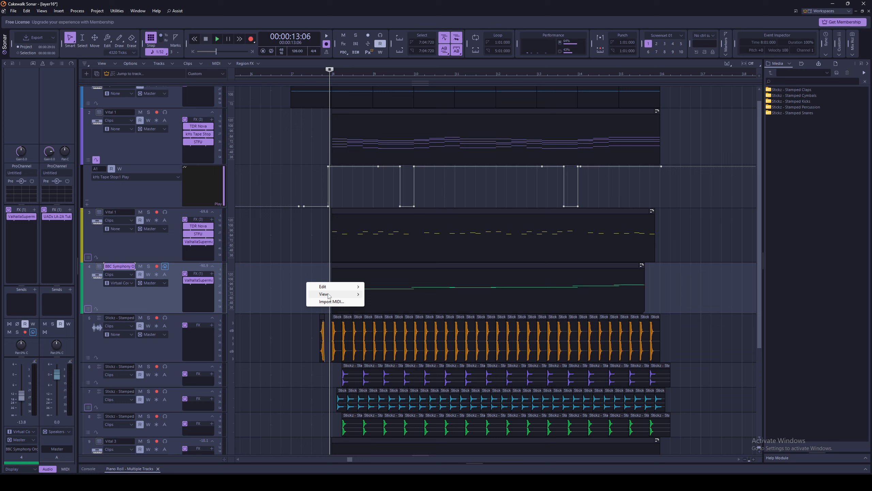
mouse_move(328, 295)
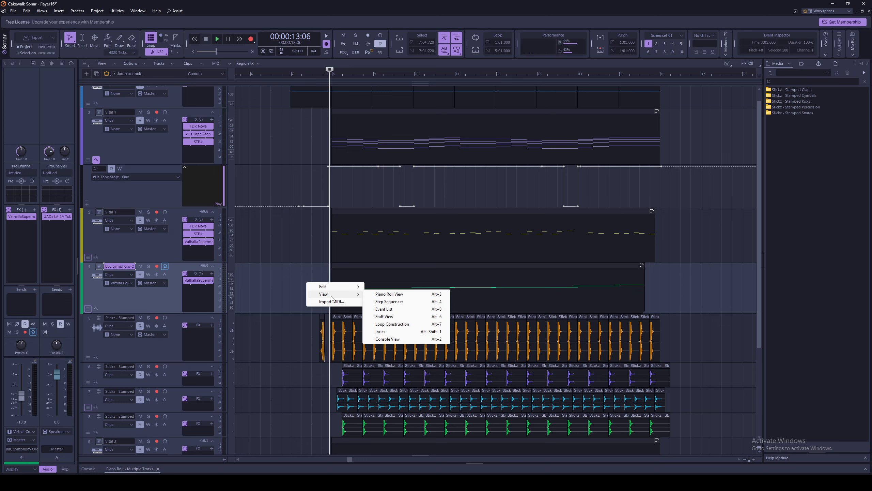
click(387, 295)
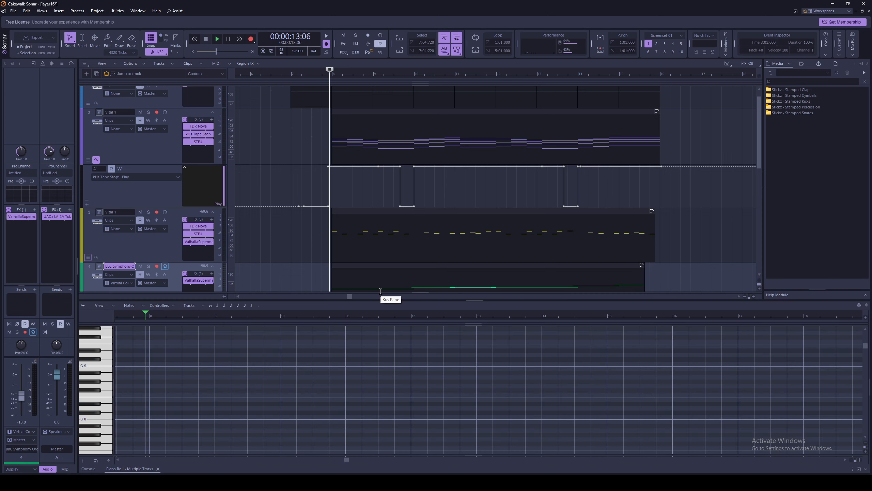
key(shift+d)
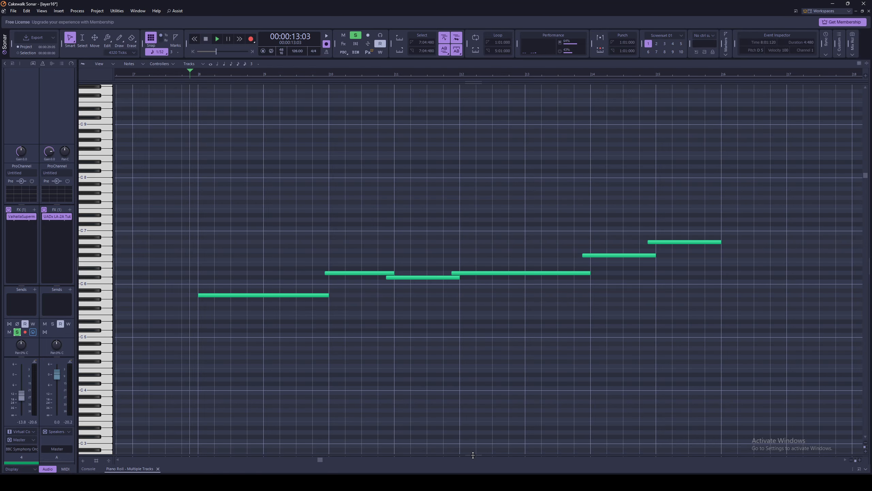
Step: Show the velocity pane below the notes and raise the first note's velocity to about 98
drag(473, 455, 485, 313)
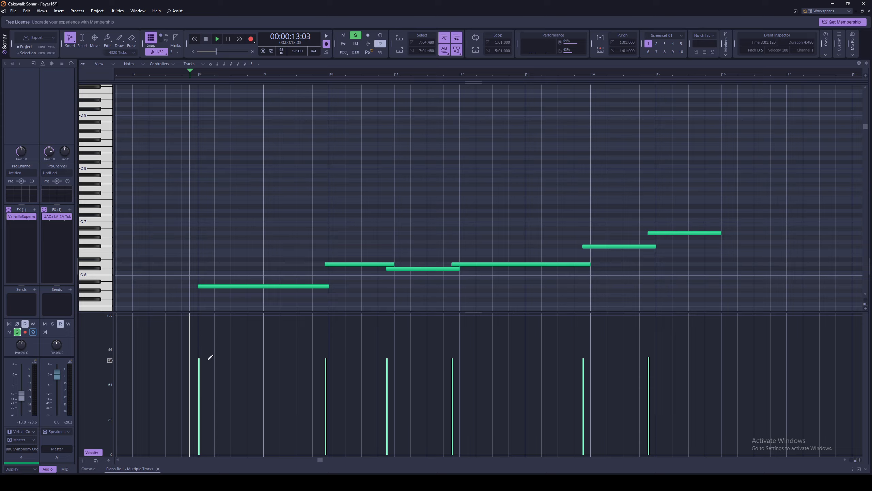
drag(200, 417, 200, 413)
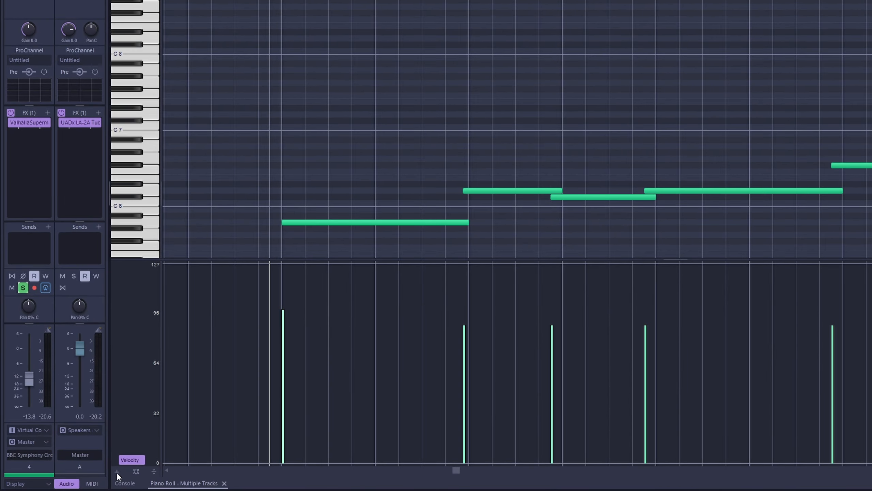
Step: Add a CC 7-Volume lane, draw a falling volume curve from about bar 7.5 to bar 16, and play it back
click(117, 473)
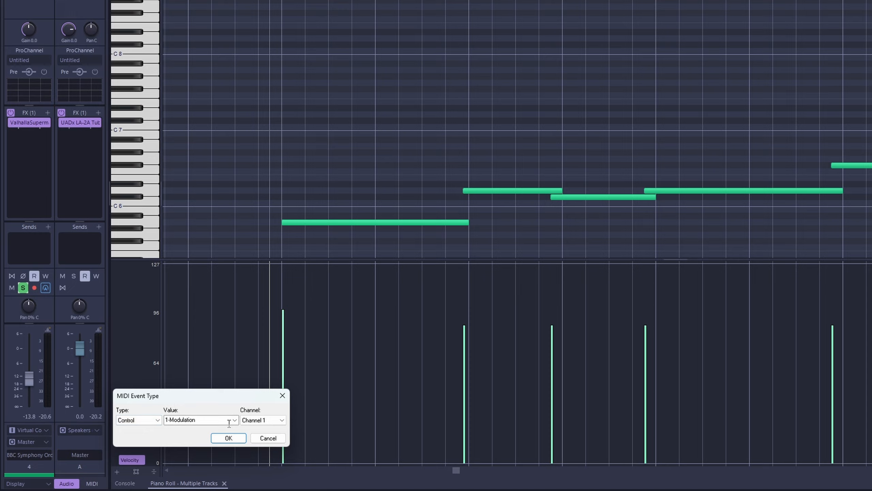
click(235, 420)
click(235, 420)
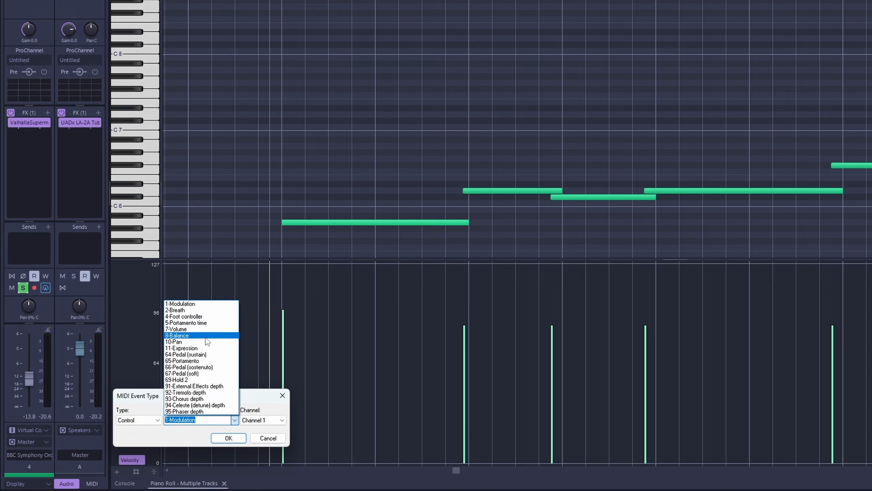
drag(164, 267, 744, 409)
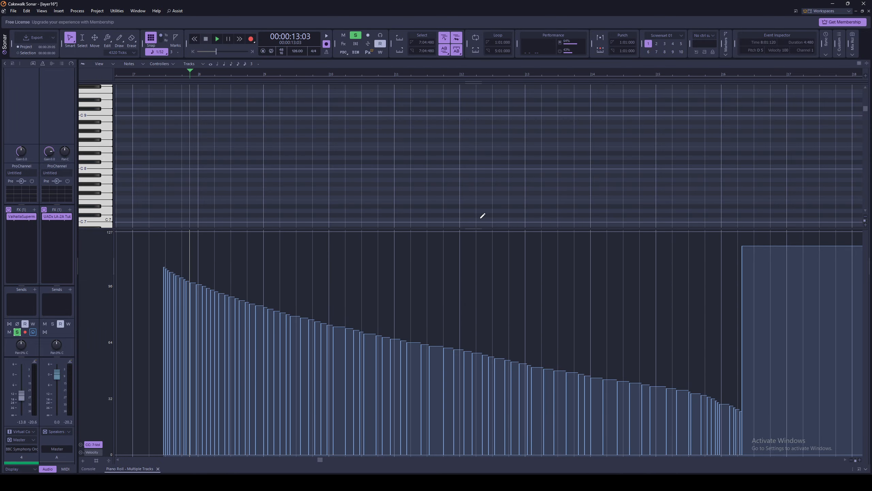
drag(474, 229, 473, 338)
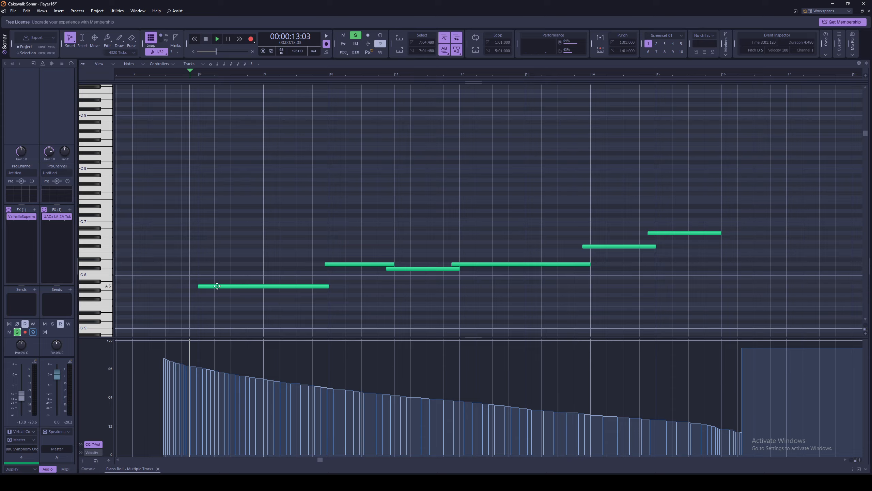
key(space)
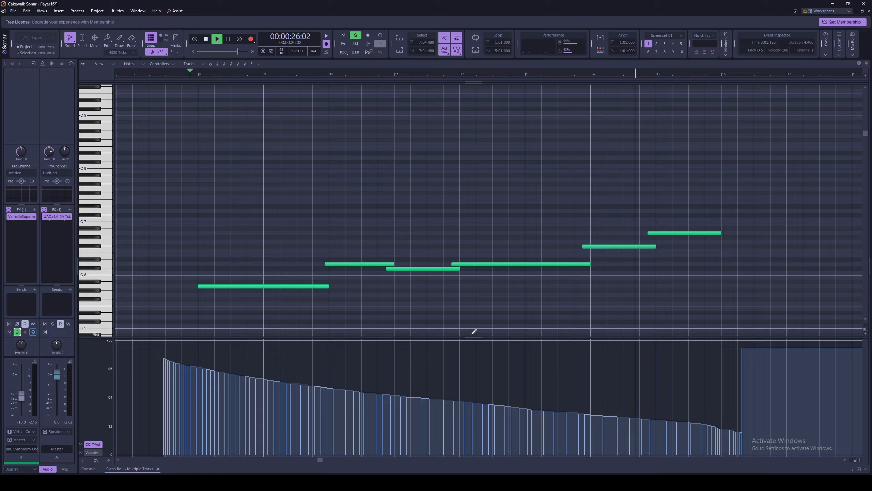
key(space)
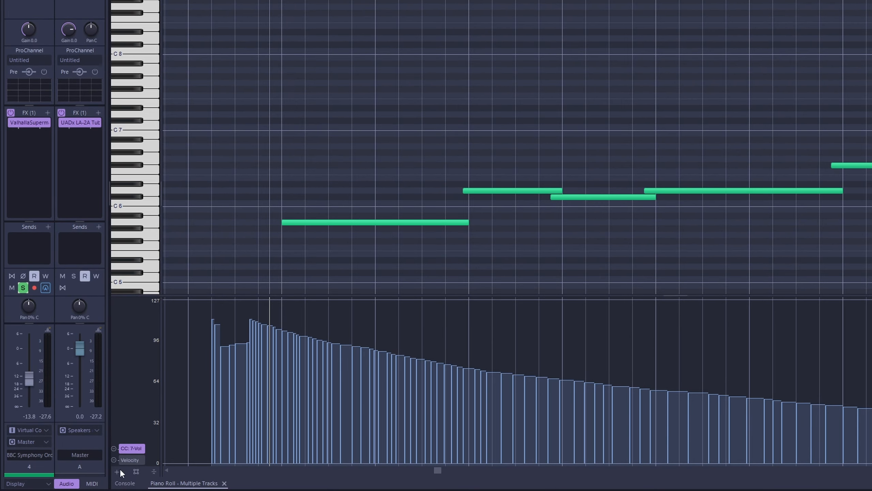
Step: Enlarge the controller pane and remove the CC 7-Volume lane from display
click(117, 472)
click(268, 438)
drag(675, 295, 675, 196)
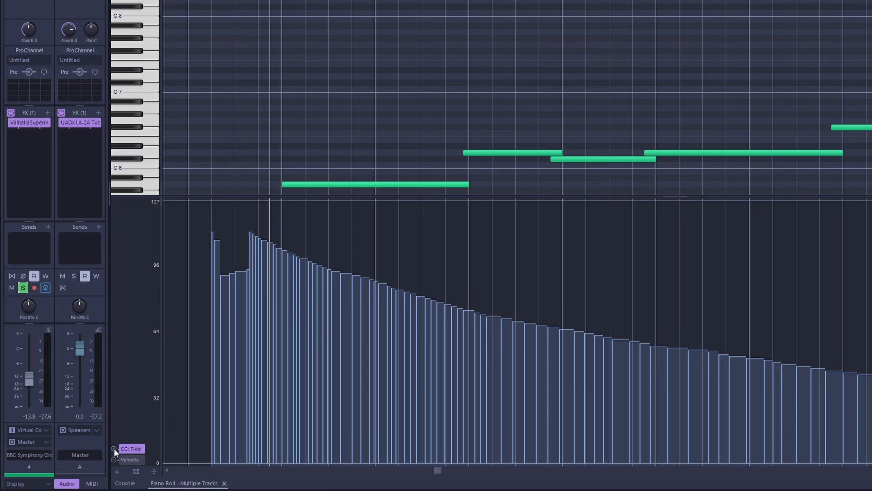
click(114, 448)
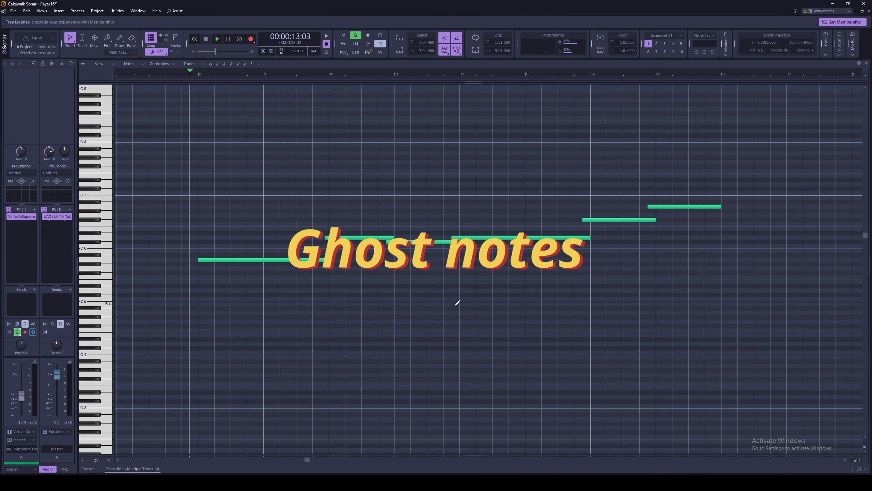
Step: Draw ascending D4, F#4 and A4 notes over the ghost notes from bar 8 on the BBC Symphony Orchestra track
scroll(454, 298, down, 1)
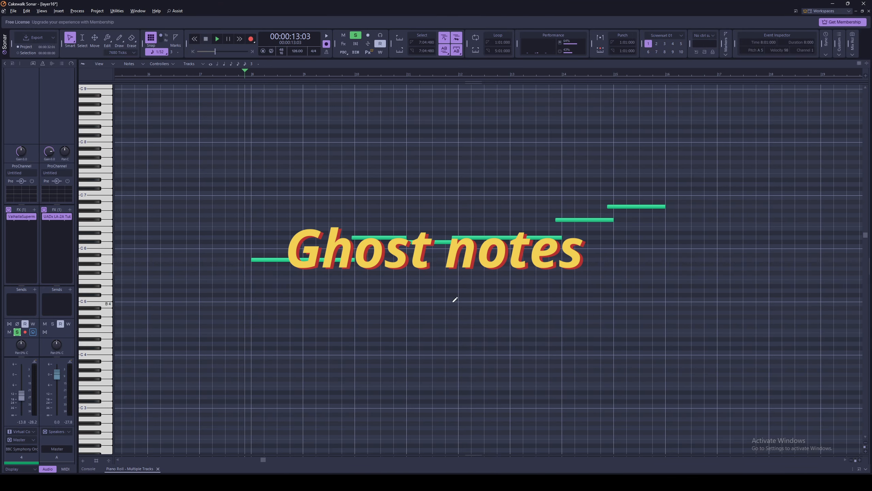
scroll(452, 283, up, 1)
scroll(452, 283, up, 1)
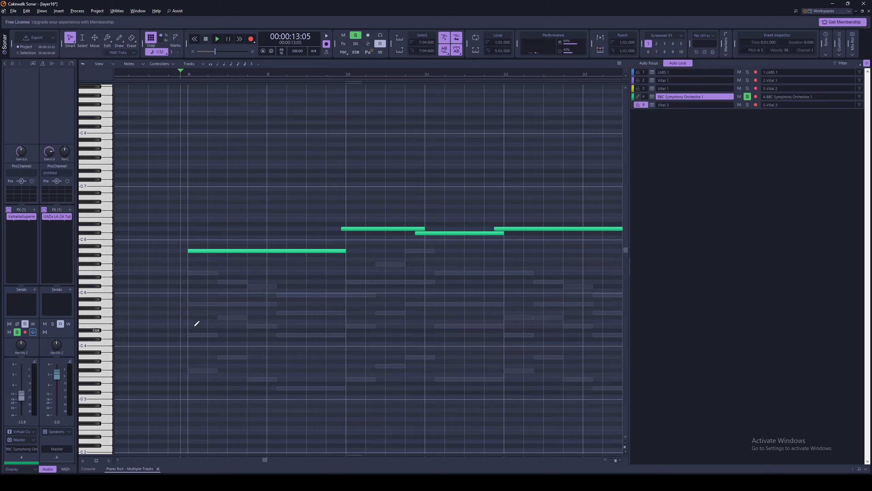
click(191, 335)
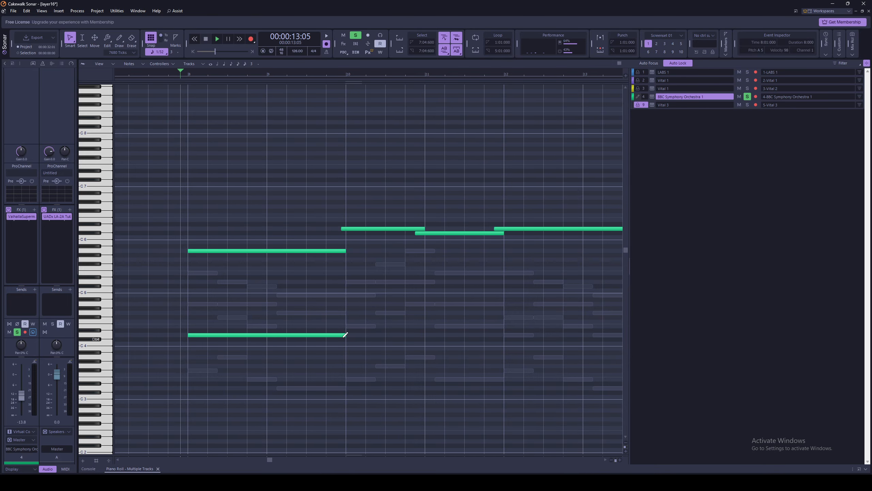
drag(344, 335, 217, 344)
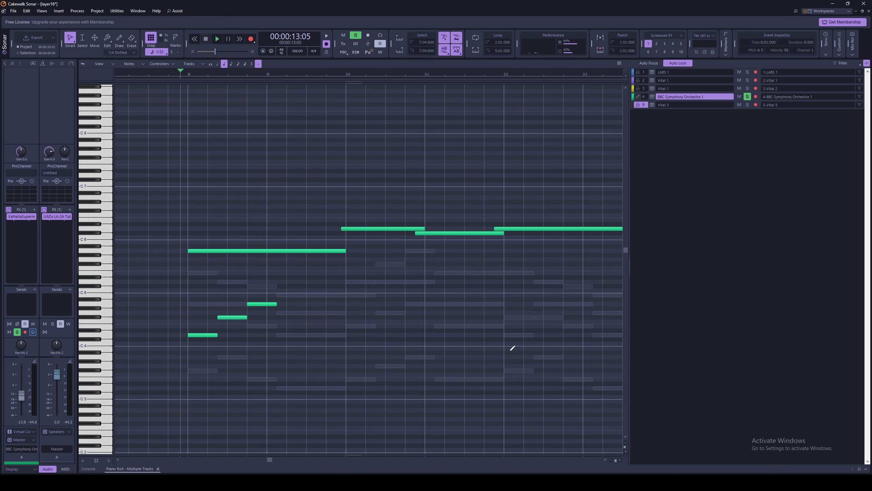
Step: Switch Auto Lock off and on to compare unlocked and locked ghost notes, leaving it on
click(675, 63)
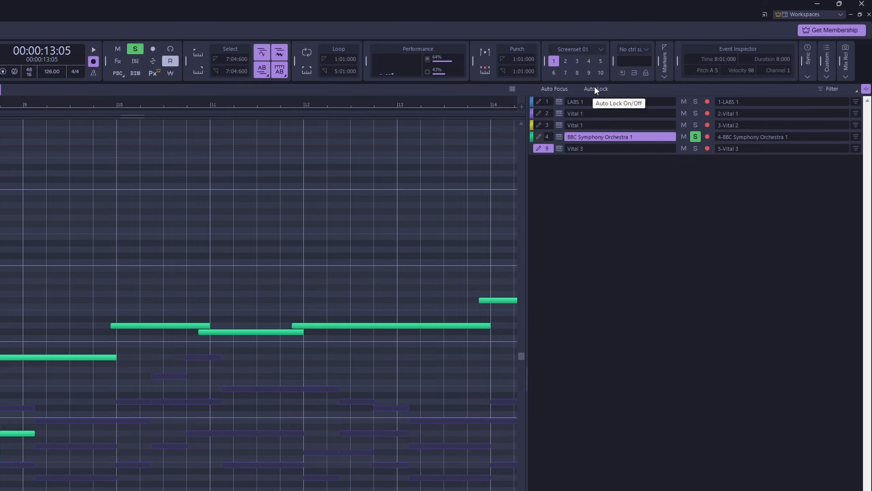
click(591, 88)
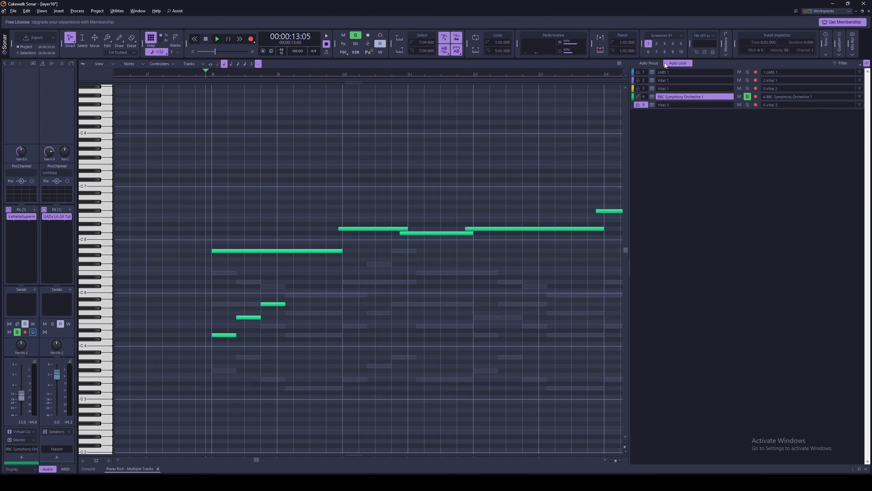
click(676, 65)
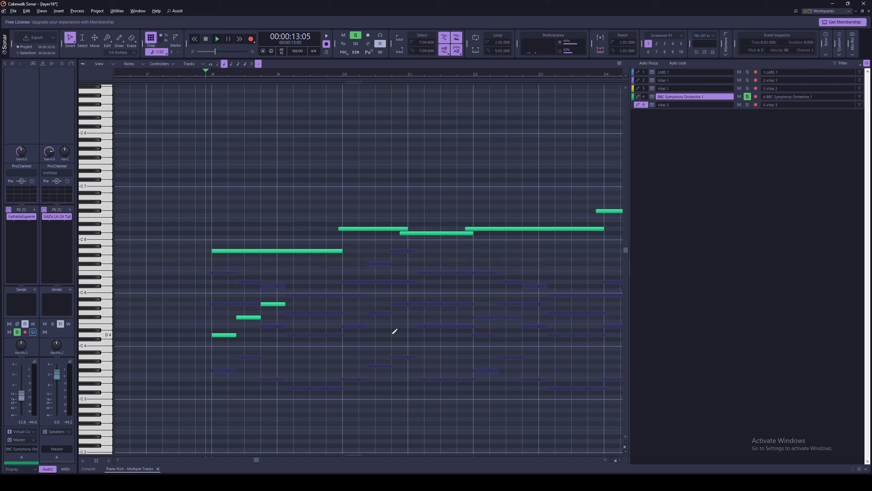
scroll(321, 334, up, 2)
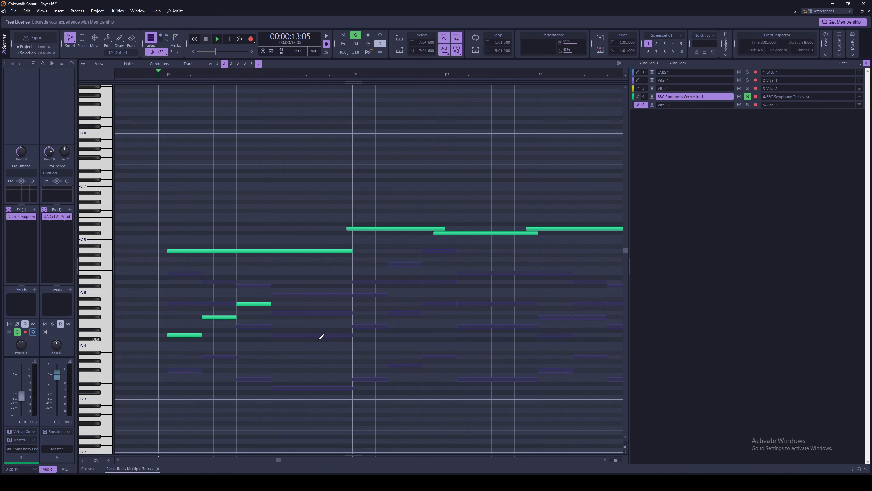
right_click(295, 334)
click(675, 63)
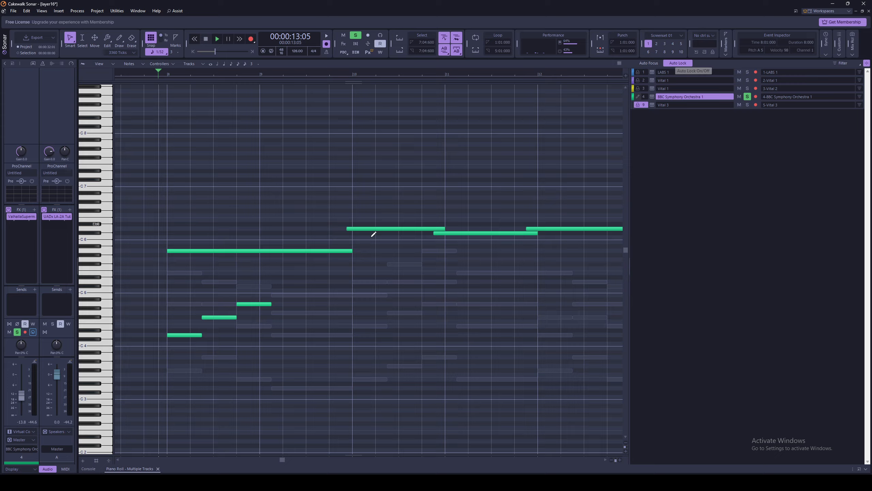
Step: Draw two consecutive B4 notes before and after bar 10 over the ghost notes and return to the track view
click(274, 294)
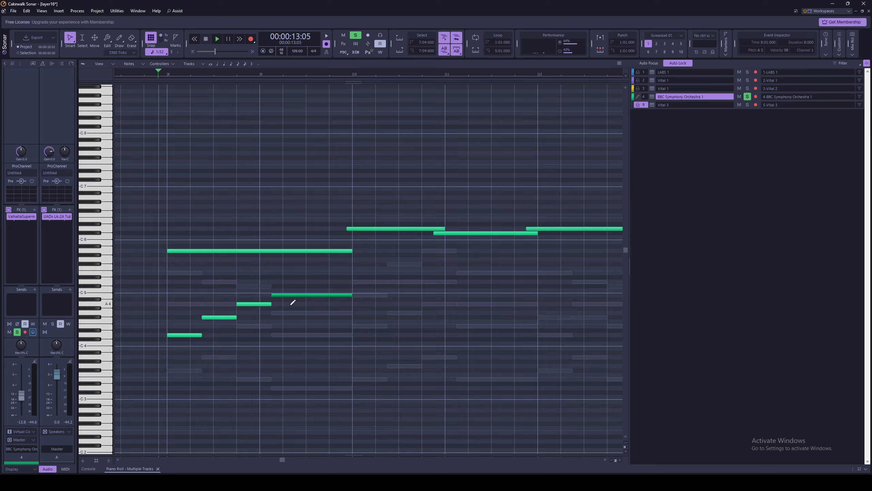
click(354, 294)
key(d)
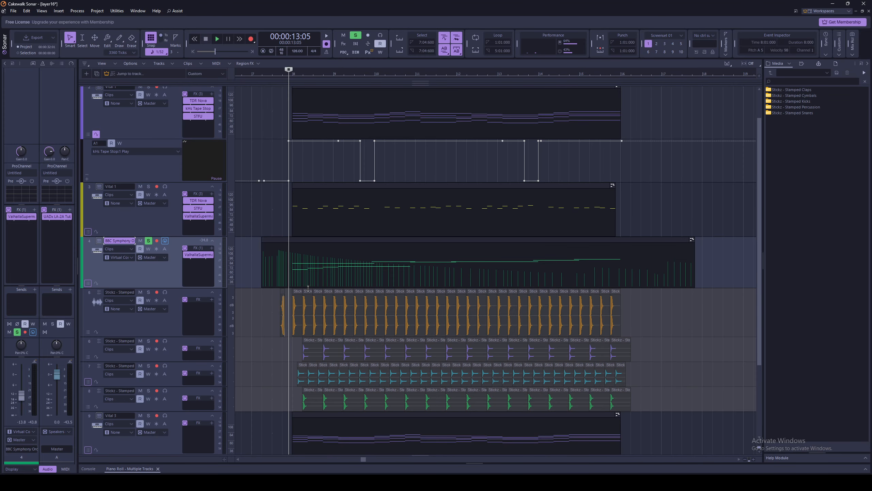